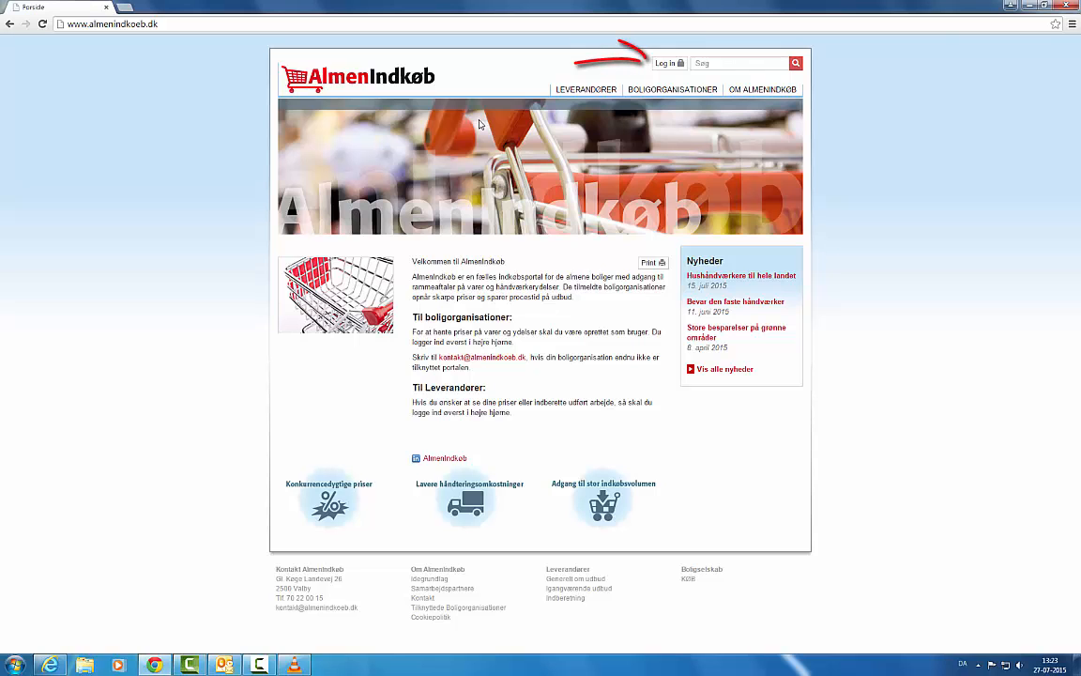
- Open the login page and enter the account's e-mail address as the Brugernavn
click(667, 69)
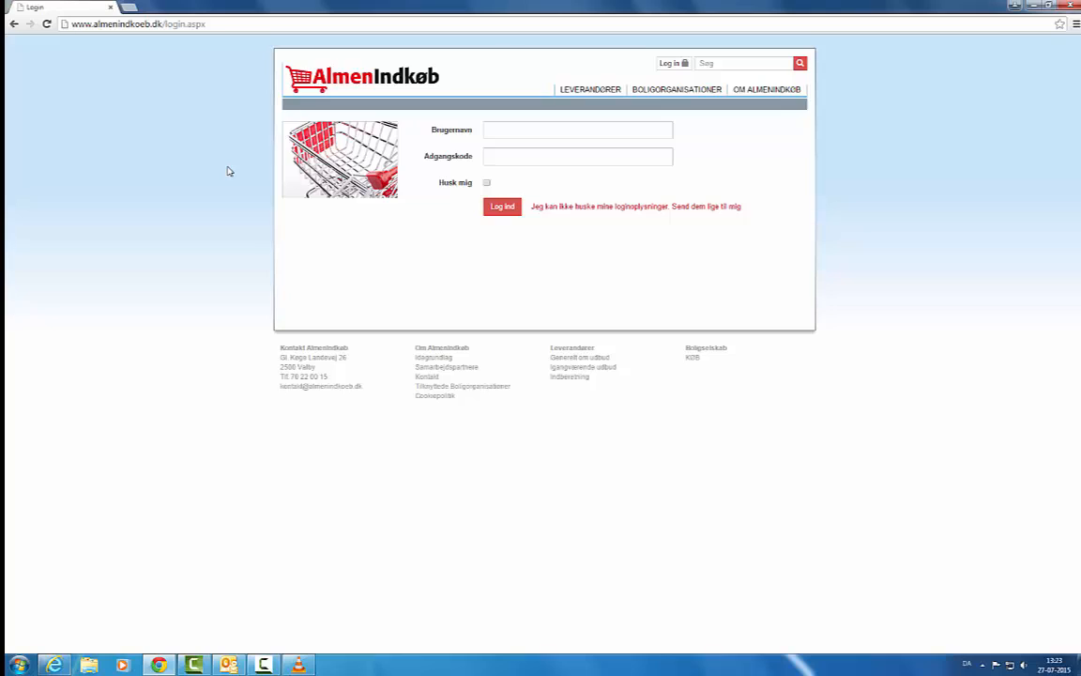
click(575, 131)
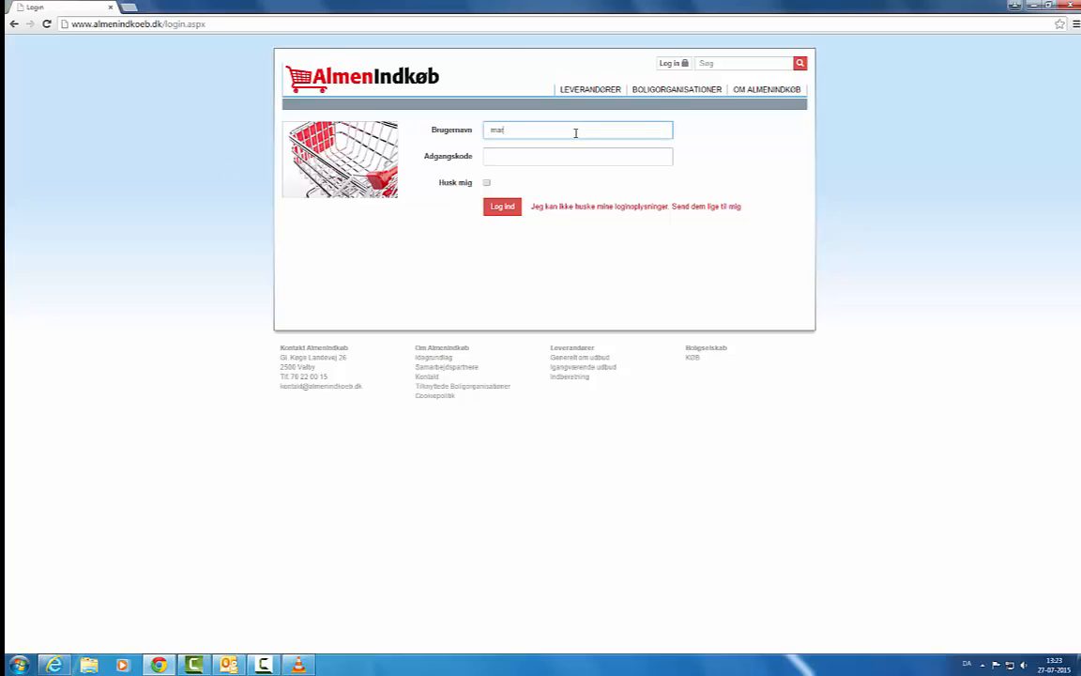
- Enter the account password, then turn Husk mig on and back off
click(549, 156)
text(•••)
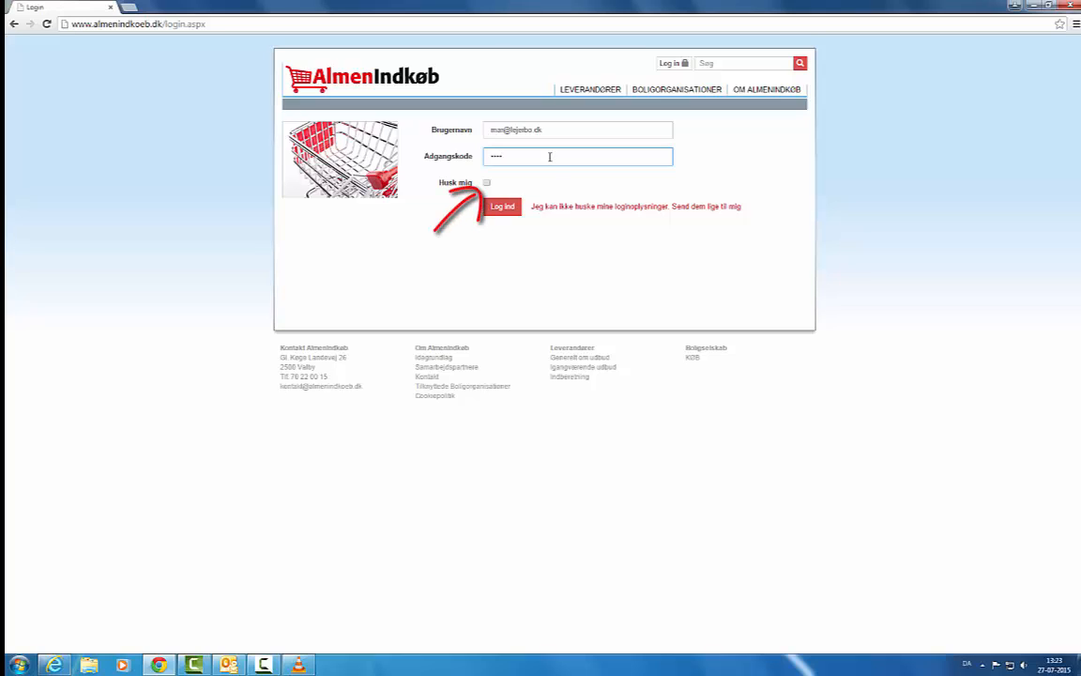
click(487, 184)
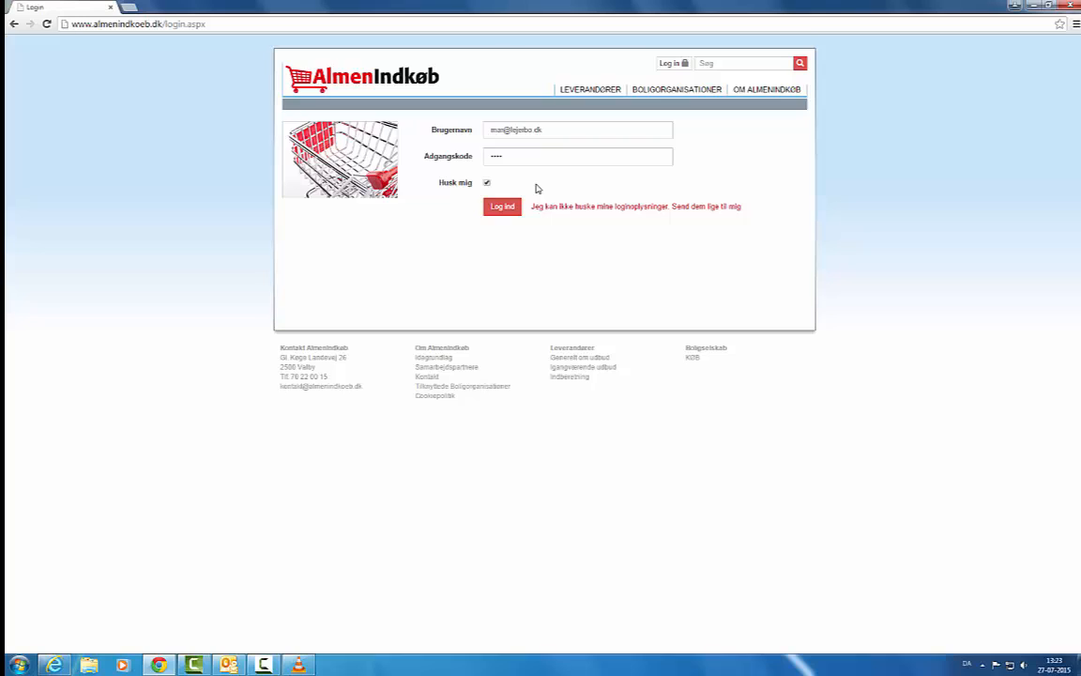
click(486, 183)
- On the forgotten-login page, enter the user's e-mail, then go back to the login page
click(595, 209)
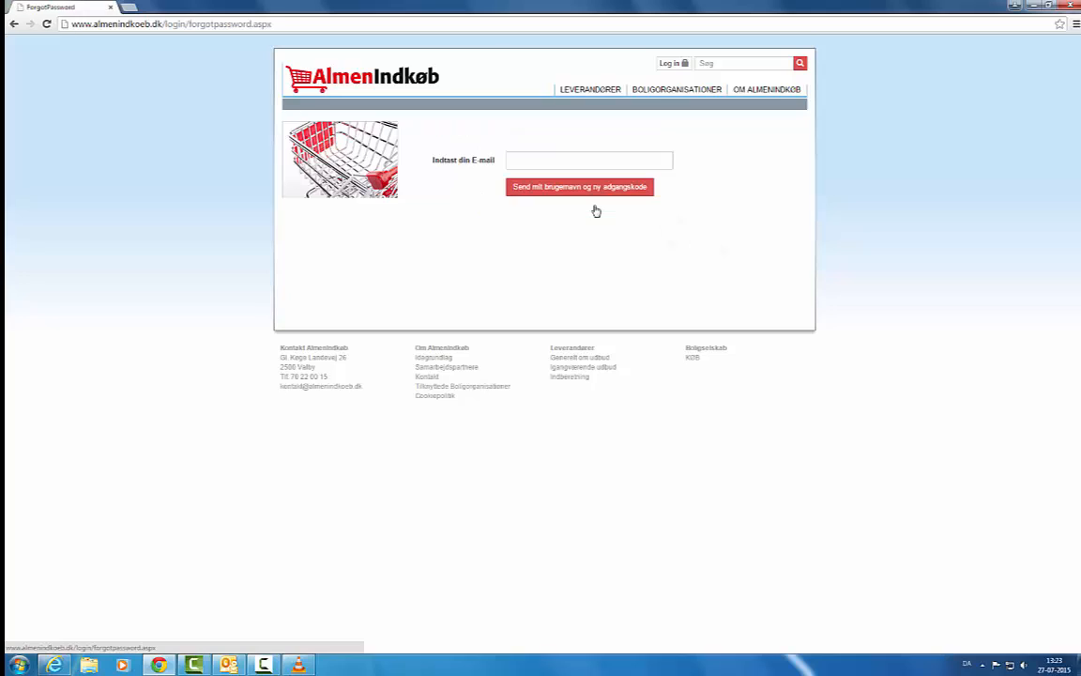
click(523, 162)
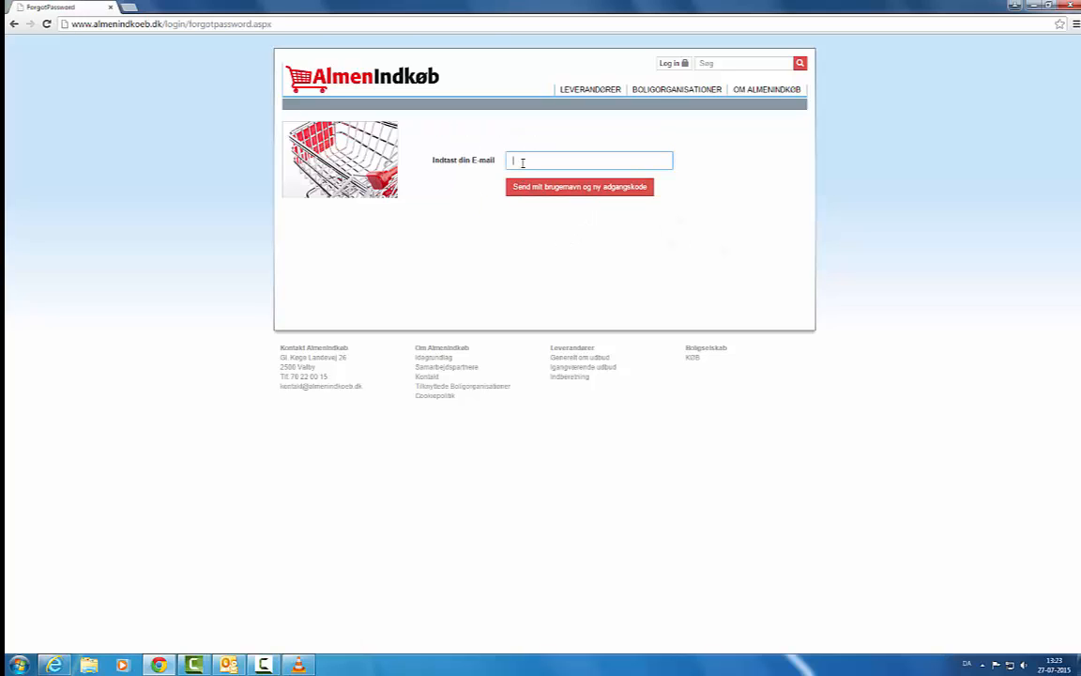
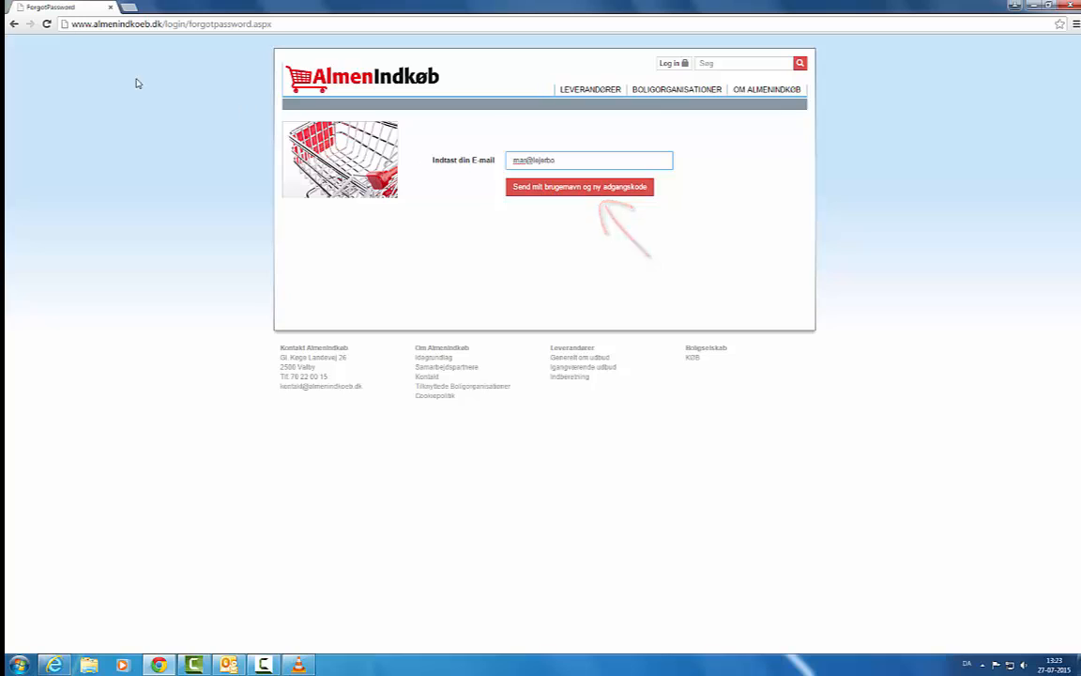
click(14, 25)
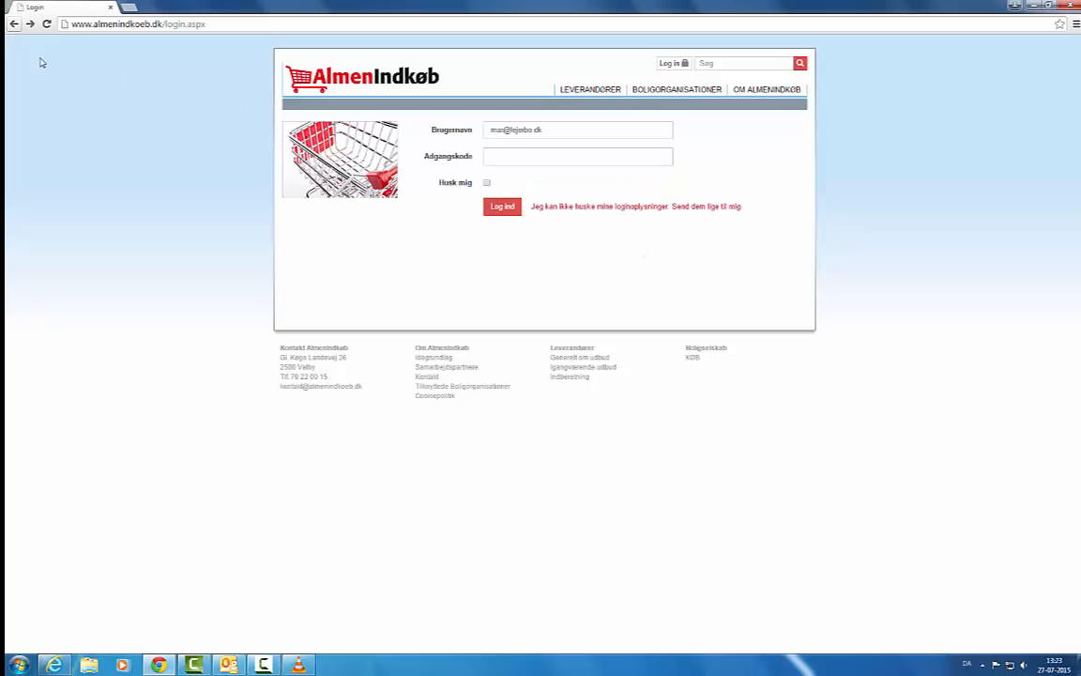
- Log in with the account password and go to the MIN SIDE user profile
click(500, 157)
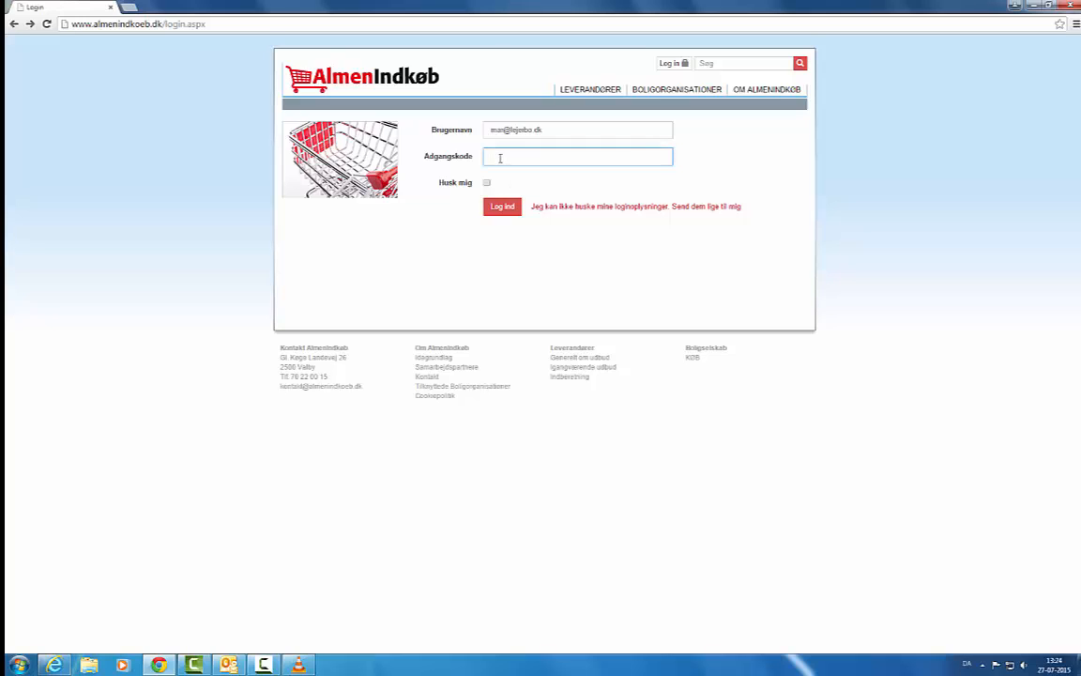
text(•••)
click(504, 207)
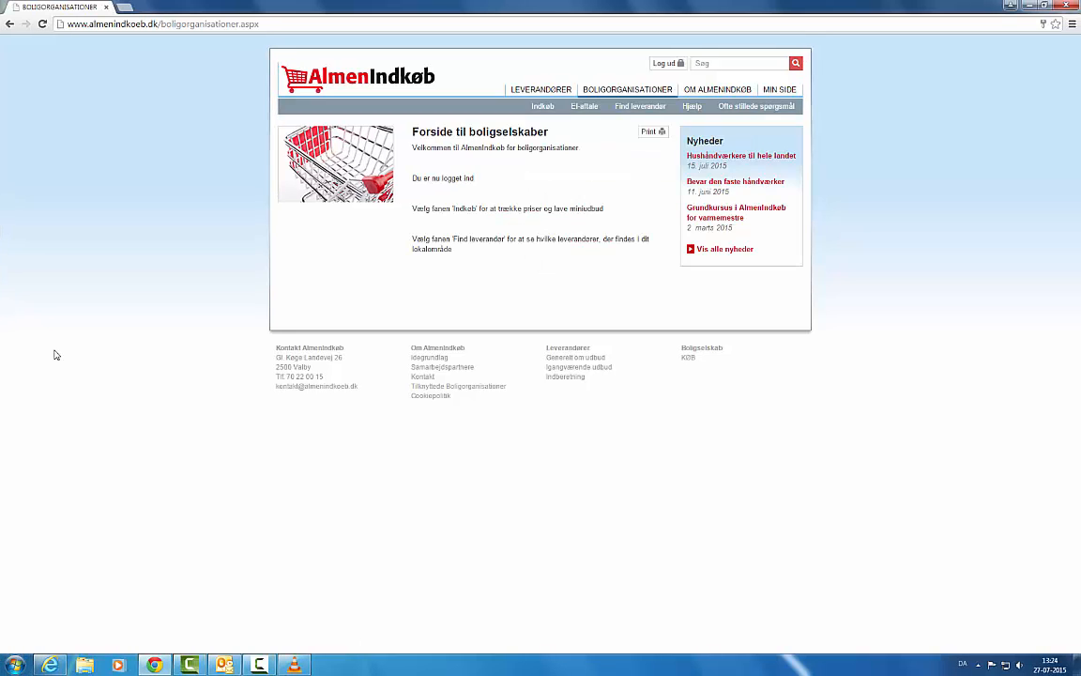
click(778, 90)
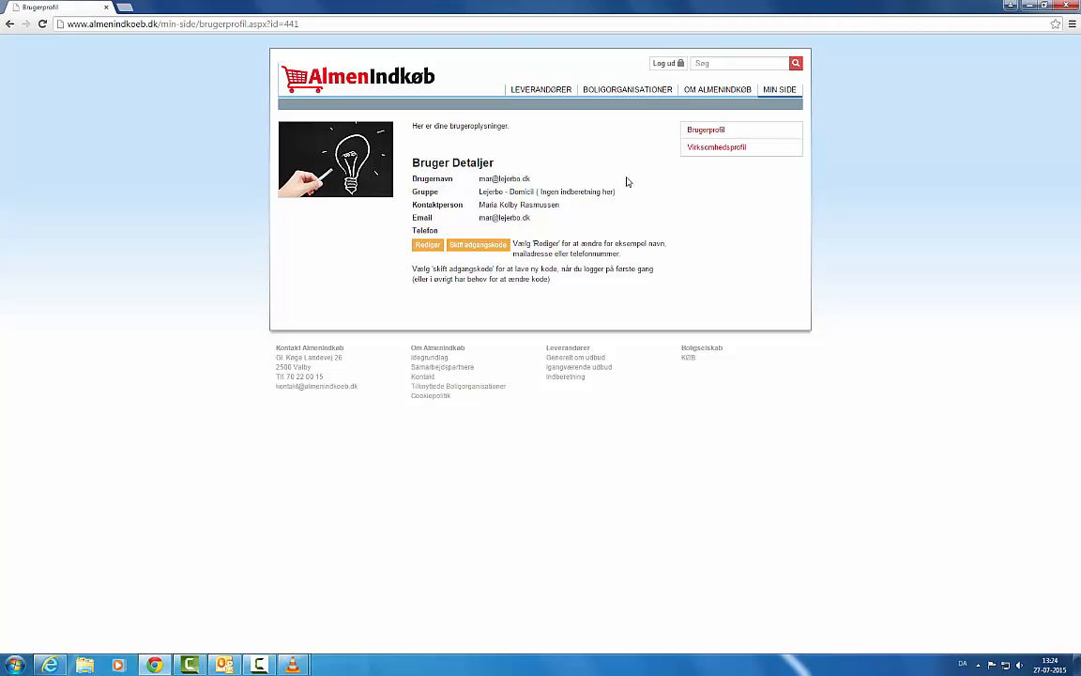
click(428, 244)
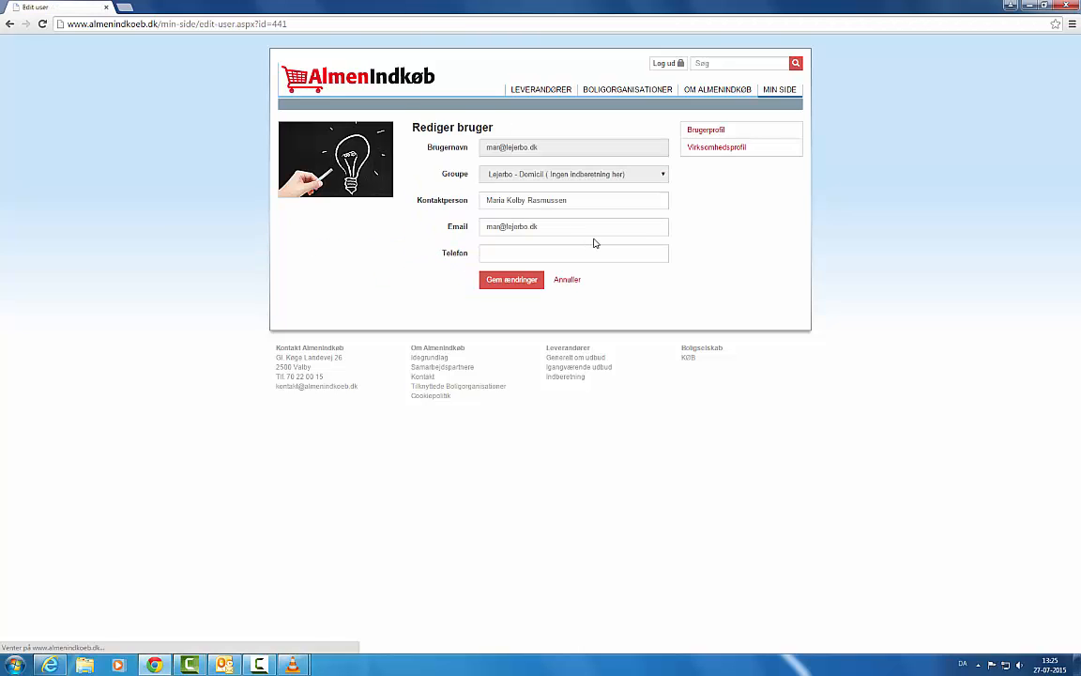
click(8, 24)
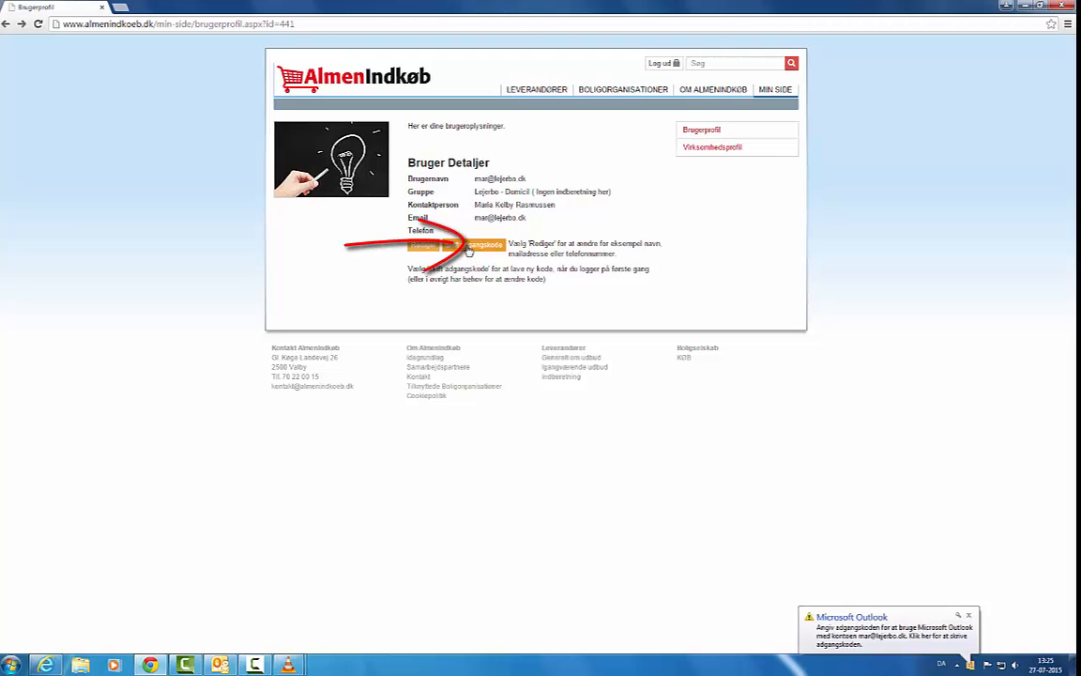
click(474, 246)
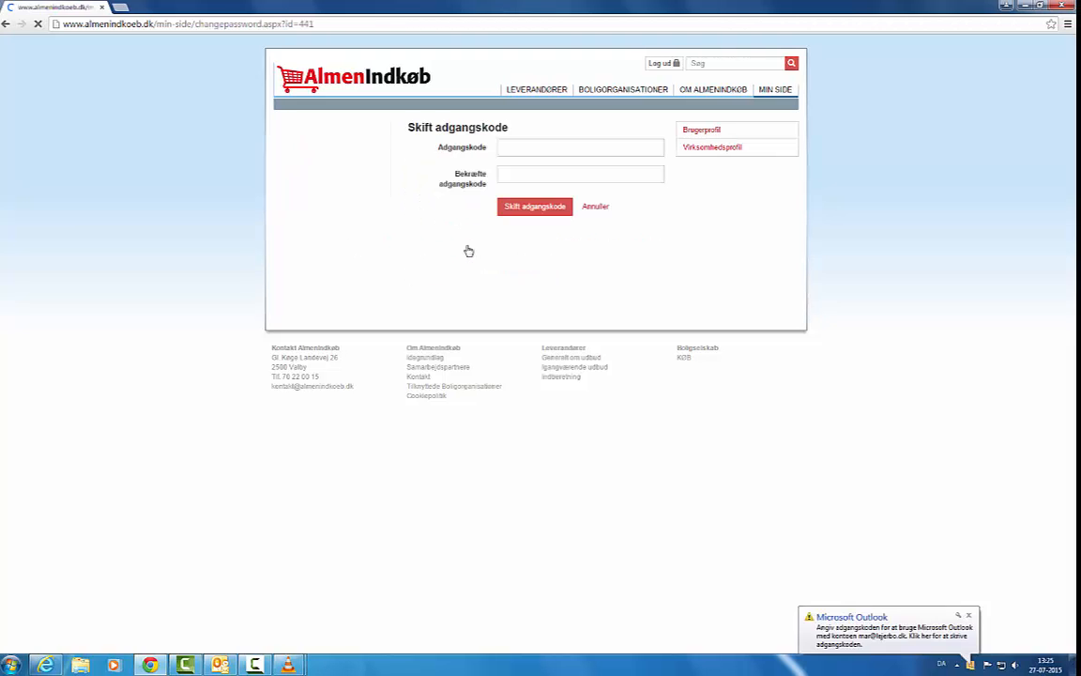
click(521, 147)
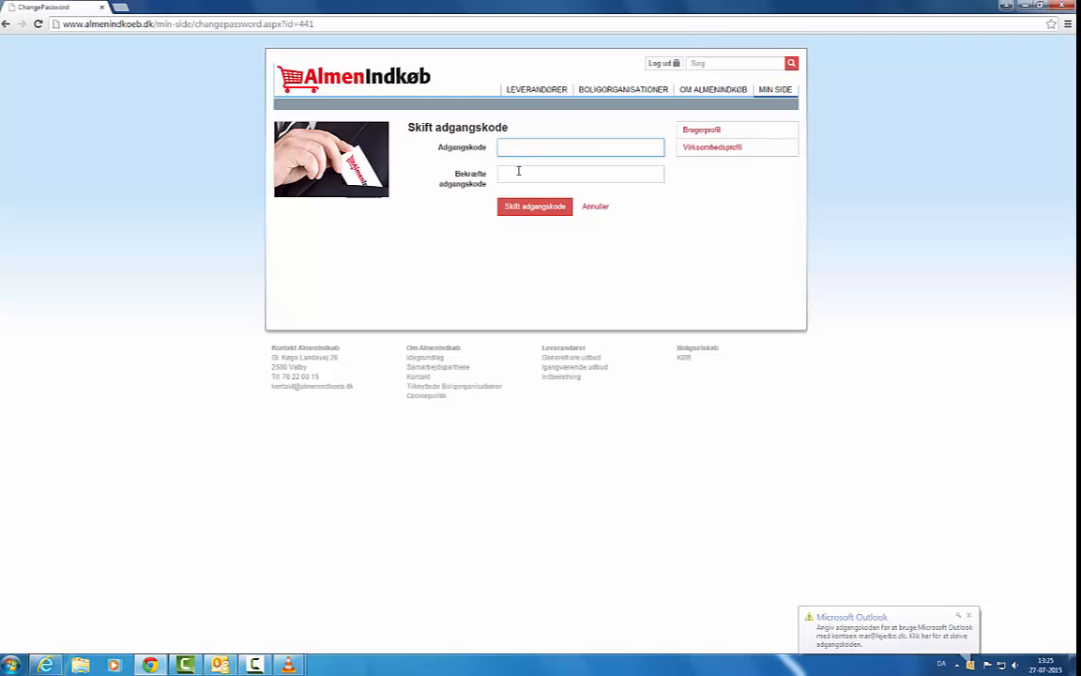
click(519, 174)
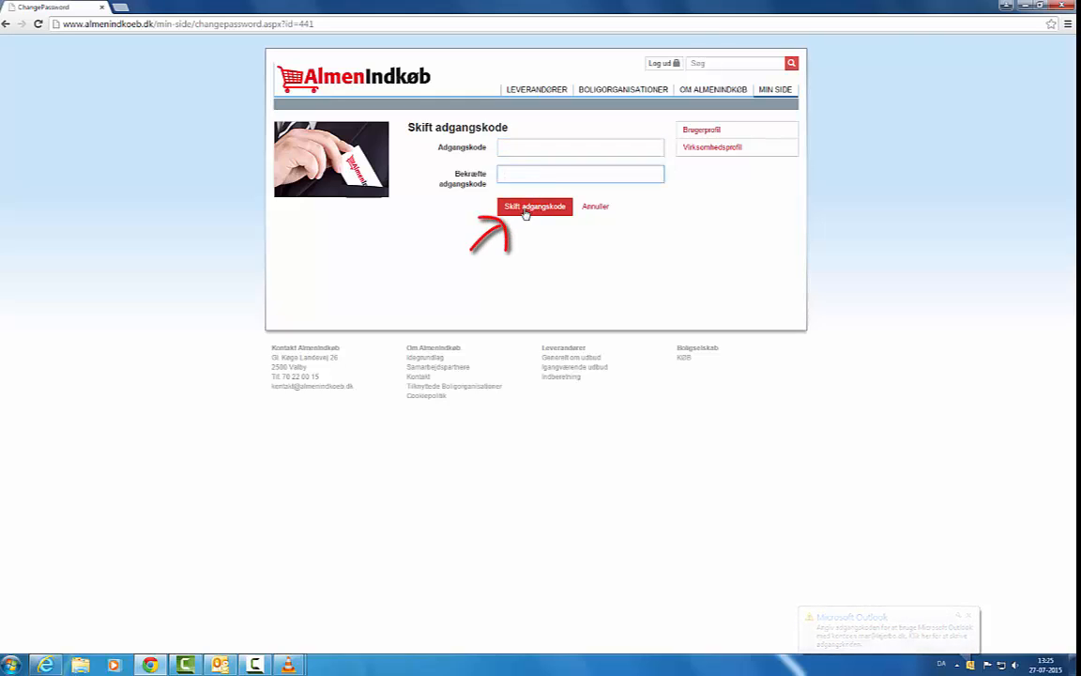
click(695, 134)
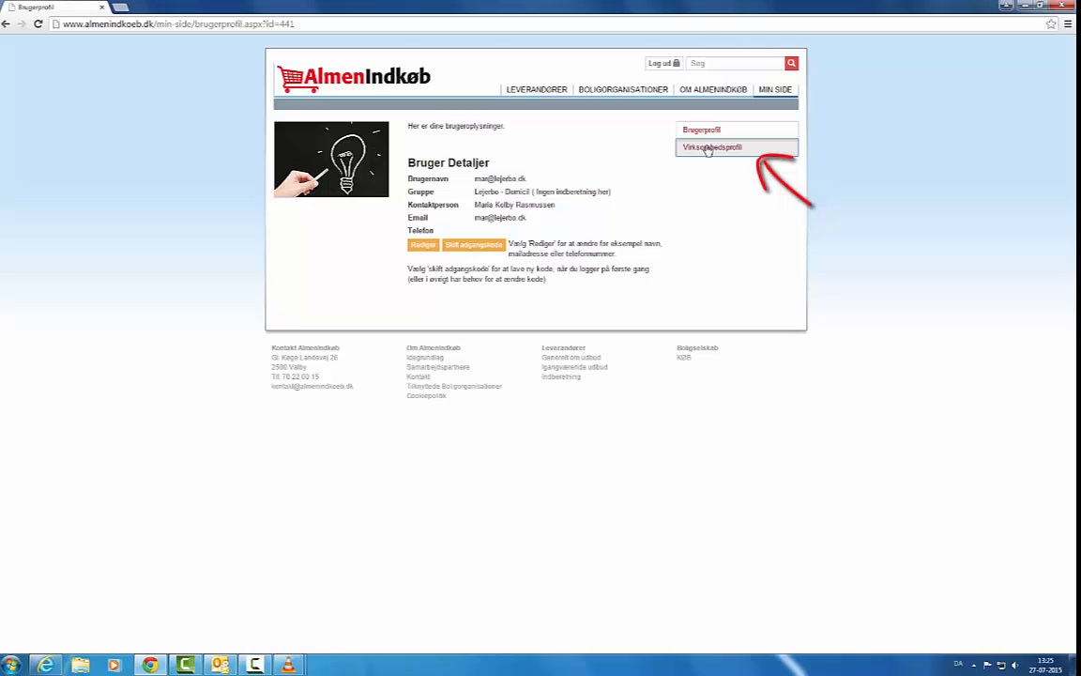
- In Virksomhedsprofil, scroll down the Brugere i gruppen list and choose Opret bruger
click(709, 148)
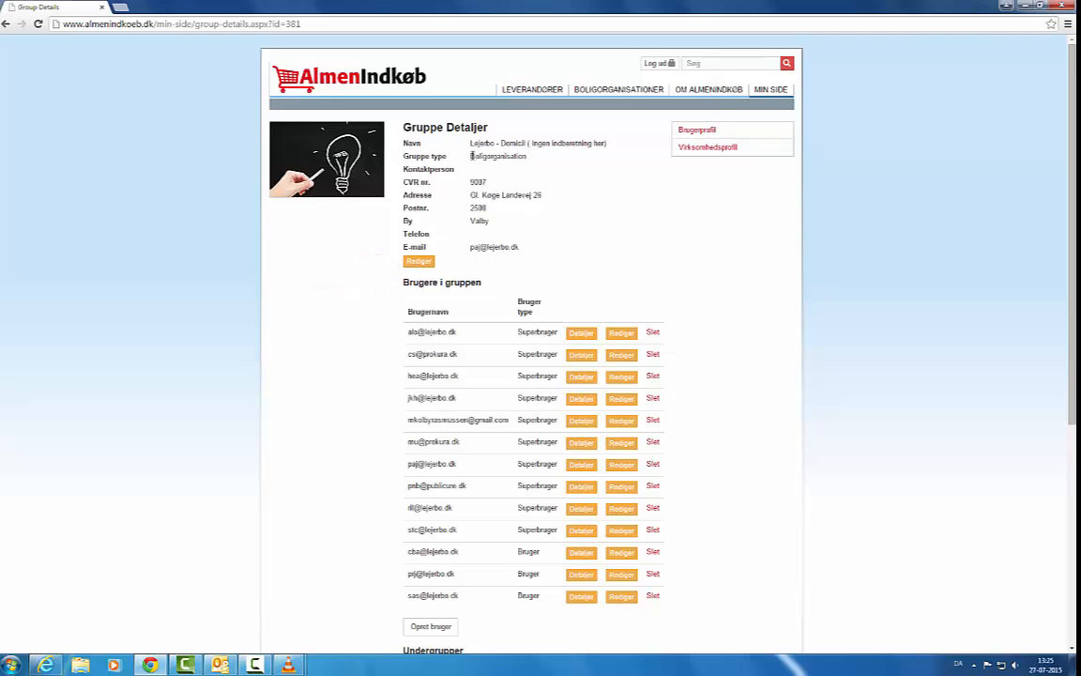
scroll(620, 226, down, 1)
scroll(621, 226, down, 3)
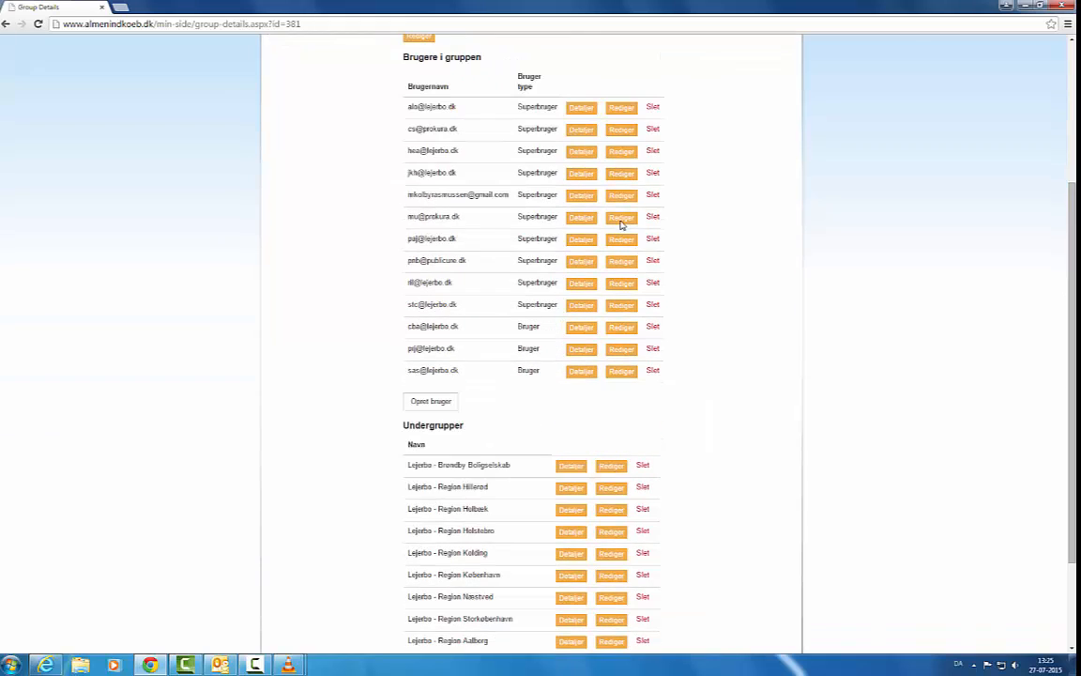
click(435, 402)
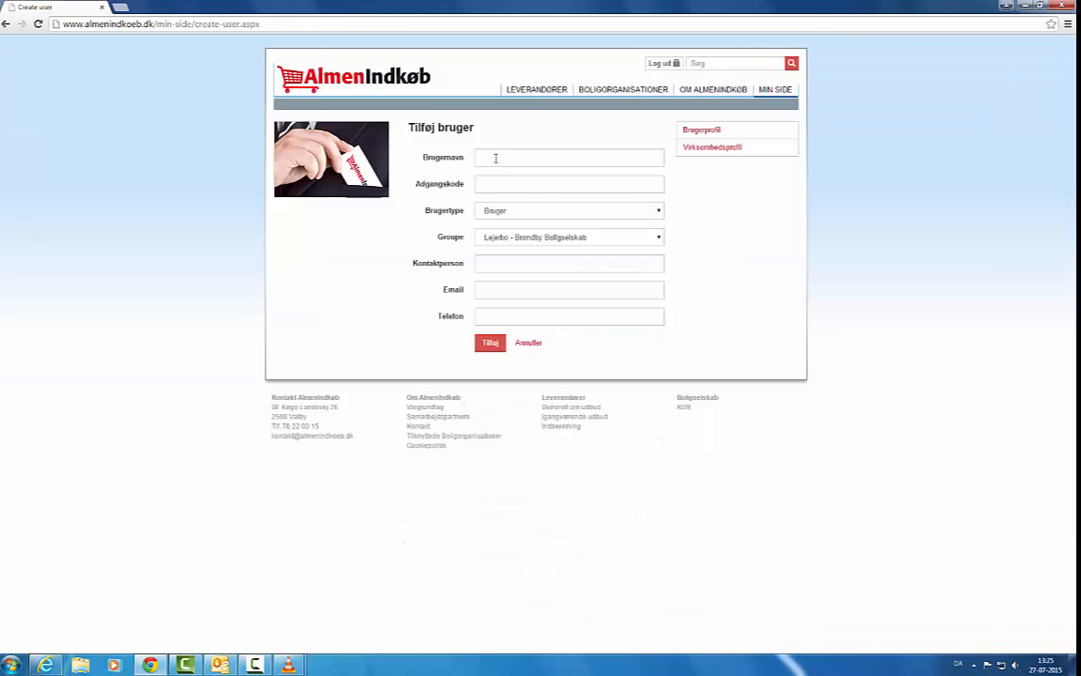
- Visit the Brugernavn and Adgangskode fields, then check the Brugertype and Groupe dropdown options
click(495, 158)
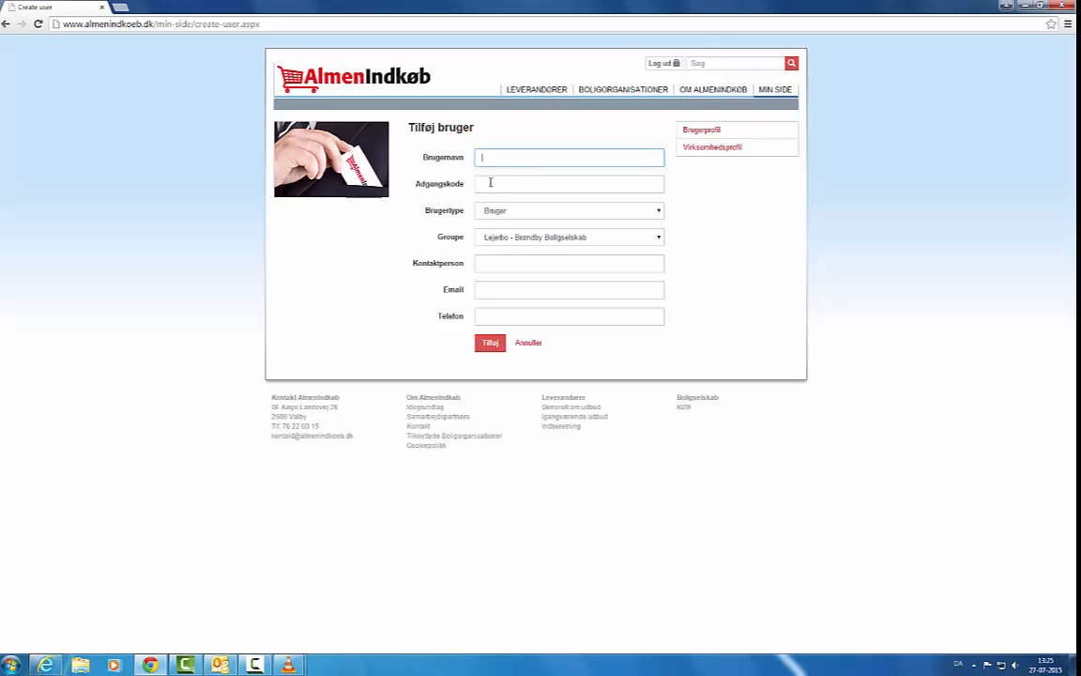
click(490, 183)
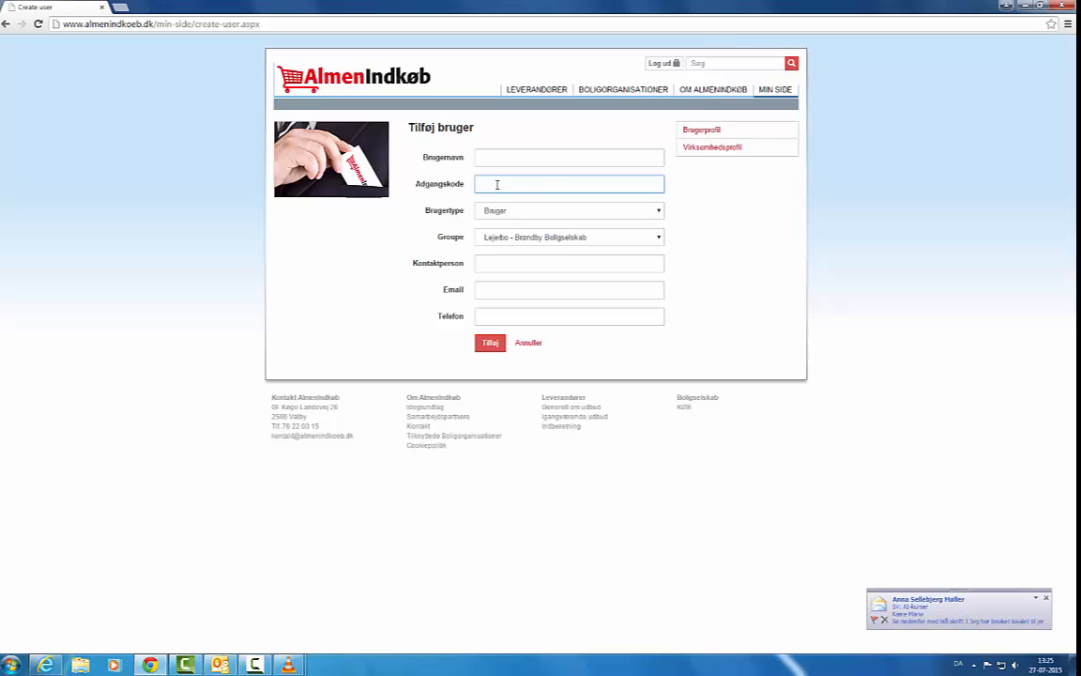
click(659, 213)
click(660, 214)
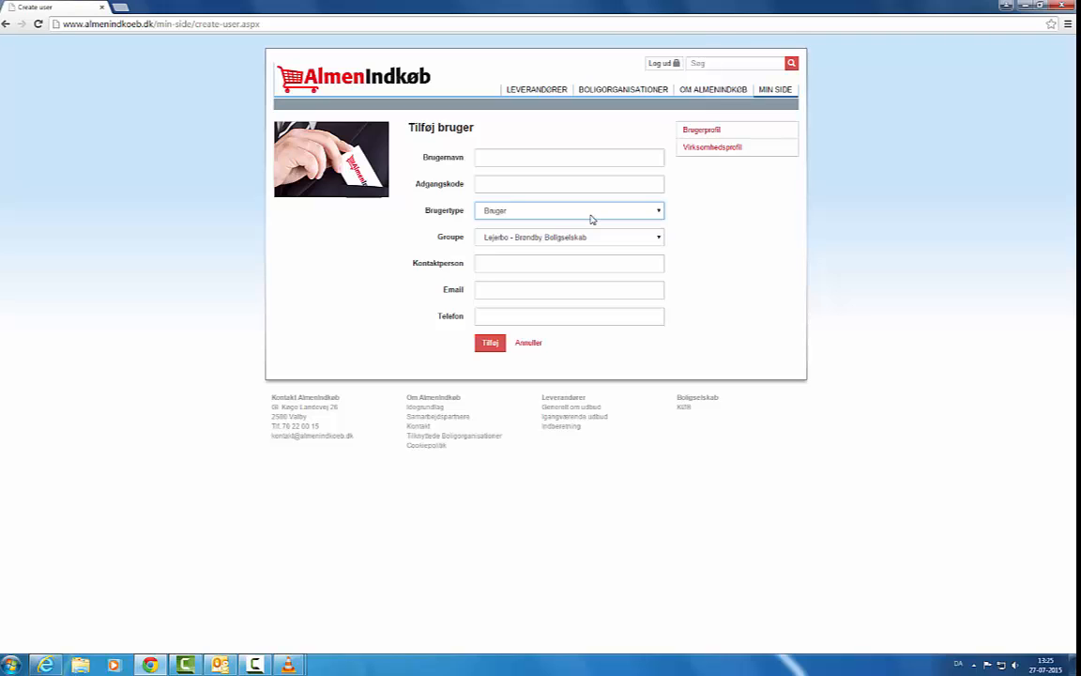
click(658, 238)
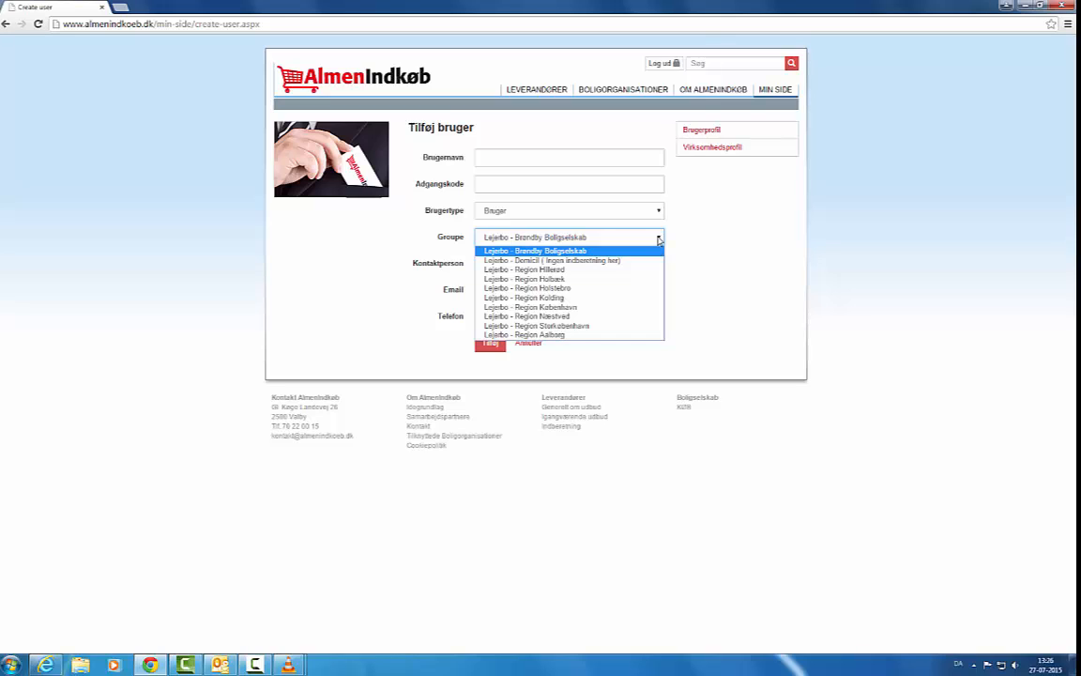
- Keep Groupe on Lejerbo - Brøndby Boligselskab, visit the contact, e-mail and phone fields, then return to the front page
click(658, 240)
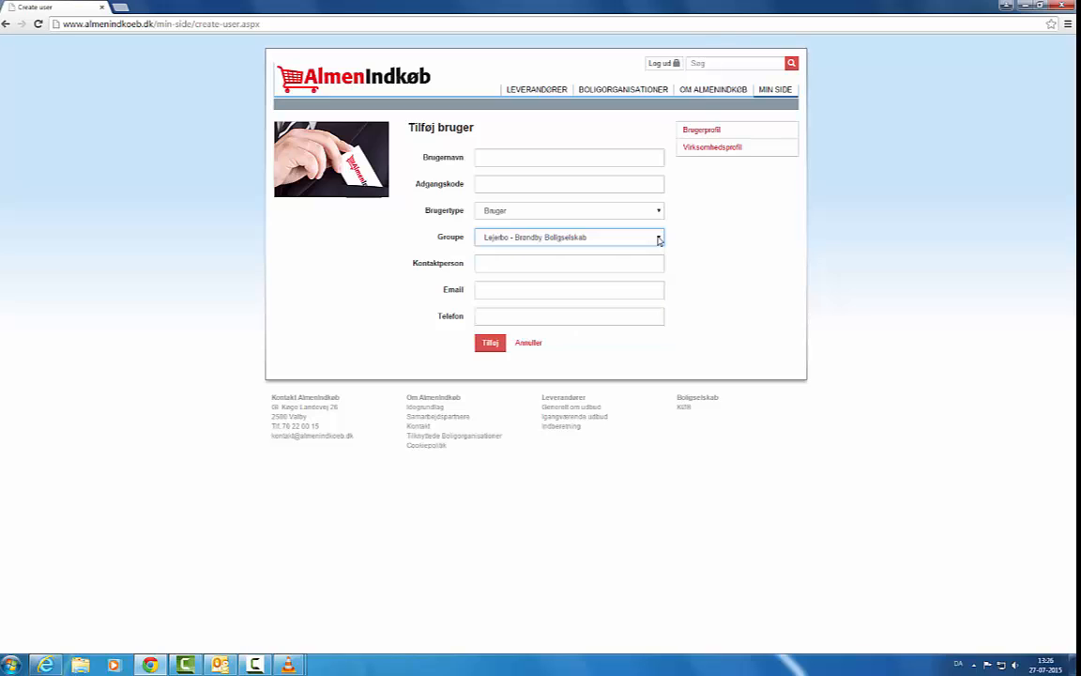
click(598, 266)
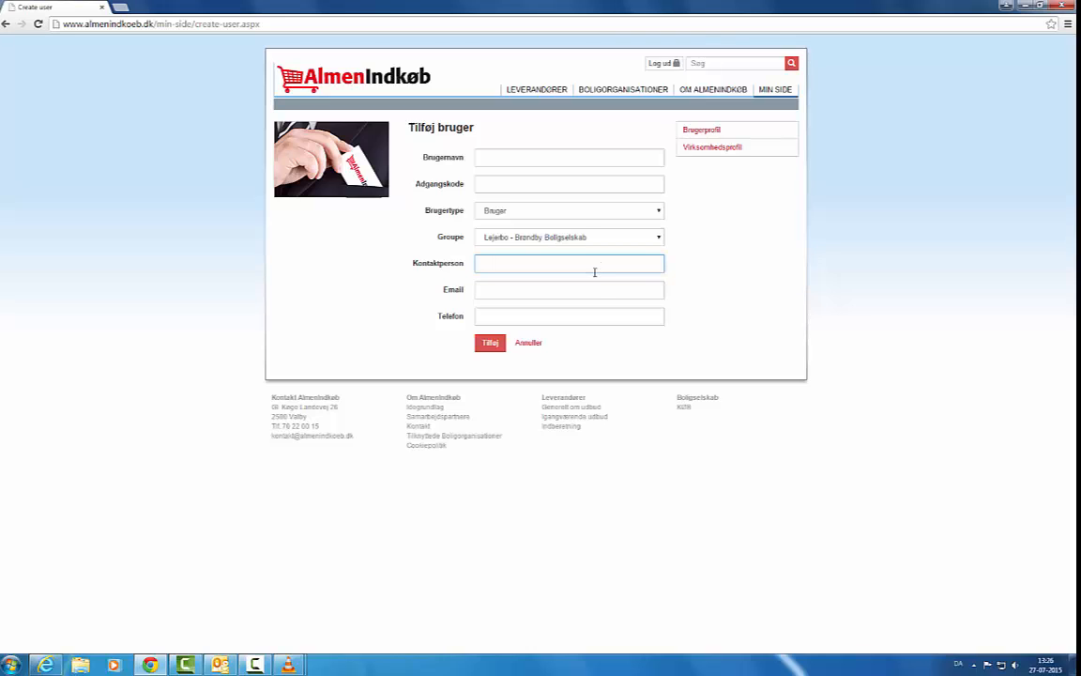
click(595, 289)
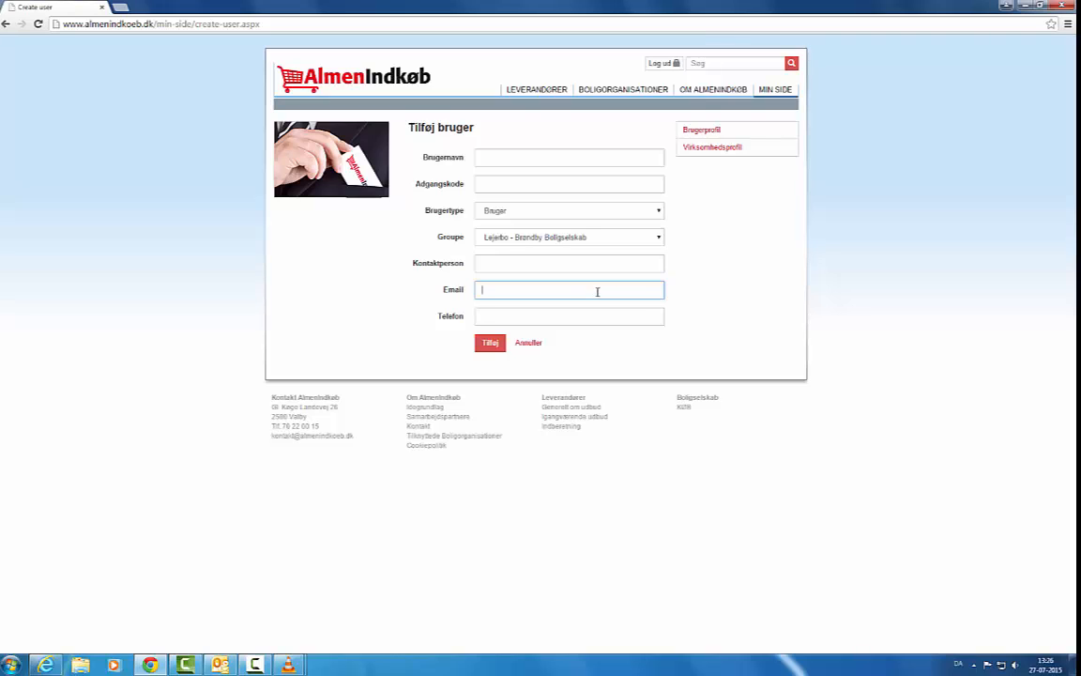
click(582, 317)
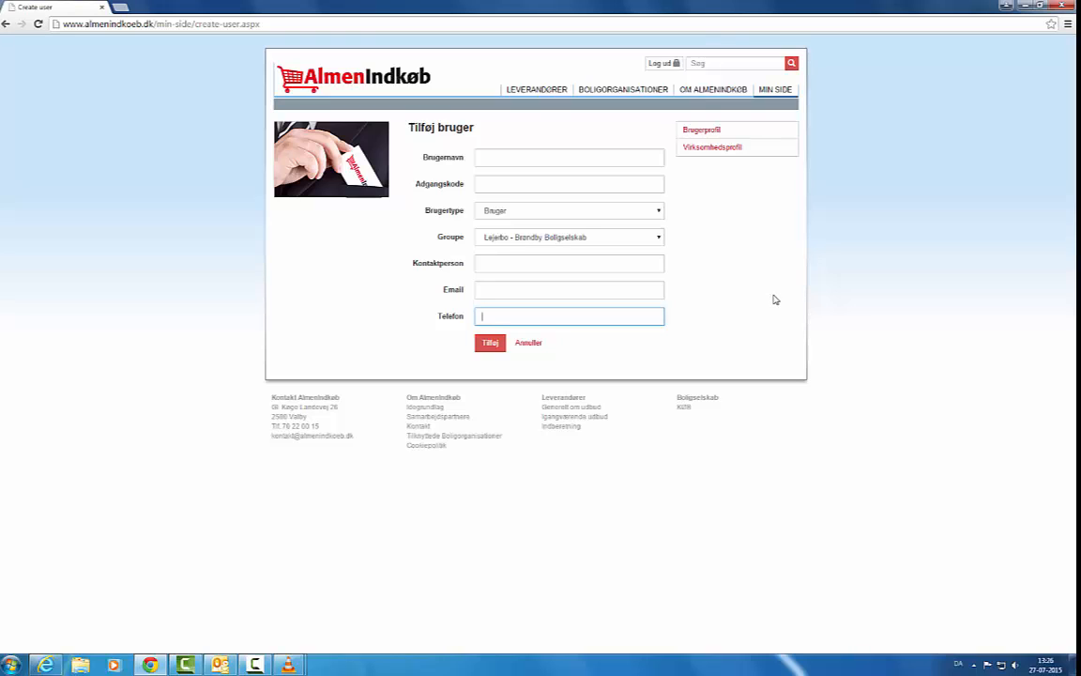
click(377, 83)
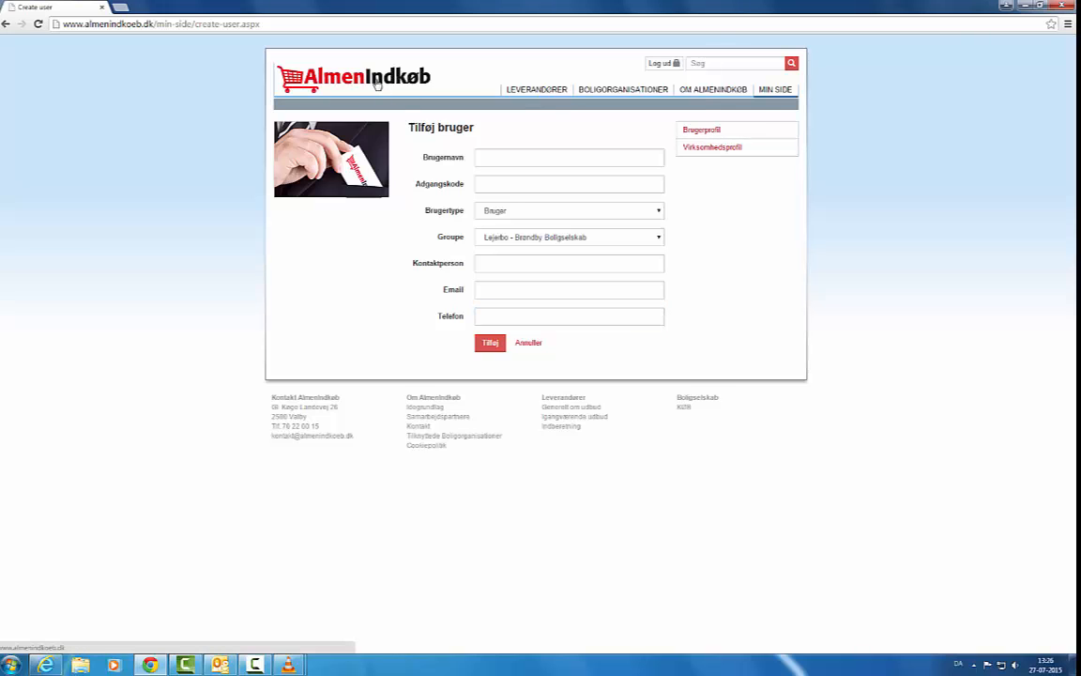